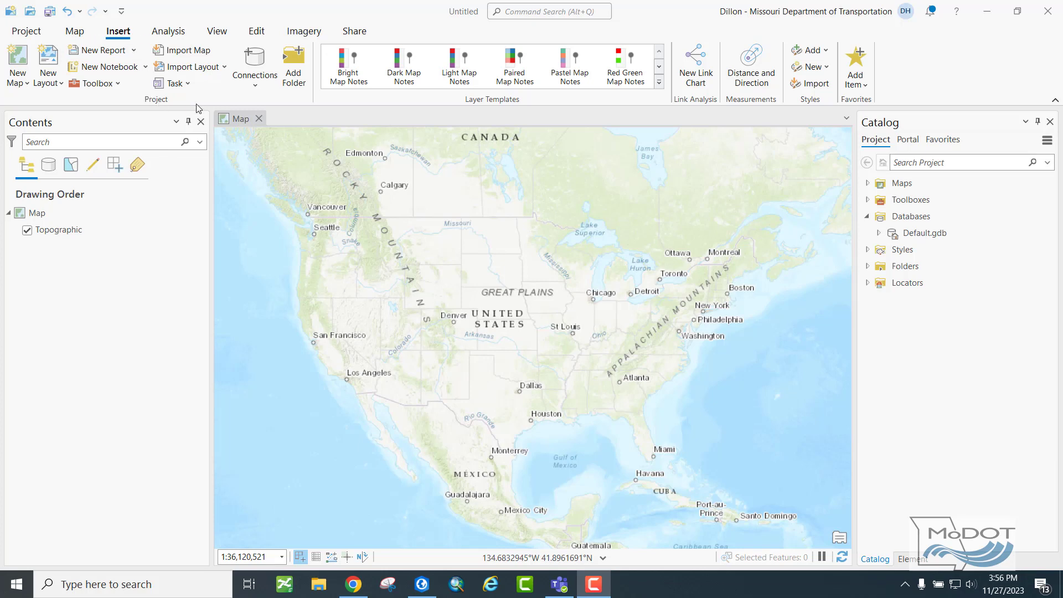
Create a new database connection for the project
{"action": "left_click", "coordinate": [256, 86]}
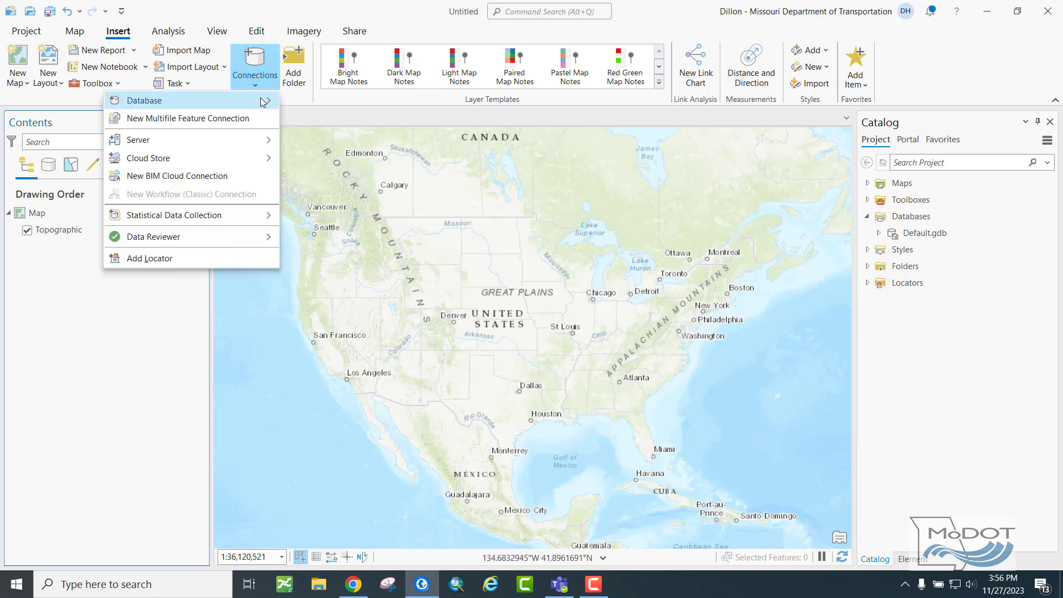
{"action": "mouse_move", "coordinate": [260, 97]}
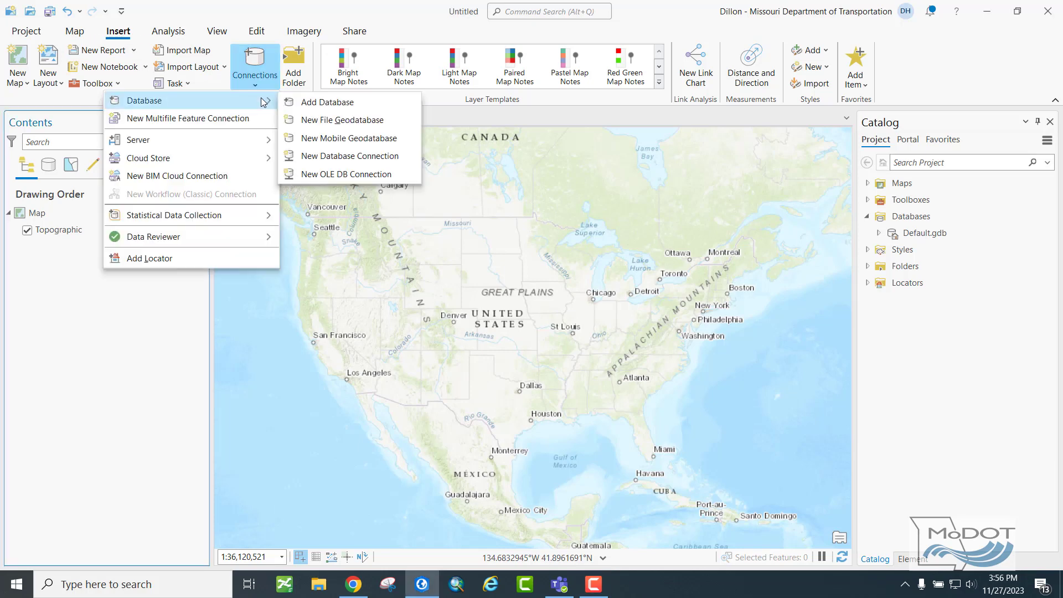
{"action": "left_click", "coordinate": [356, 158]}
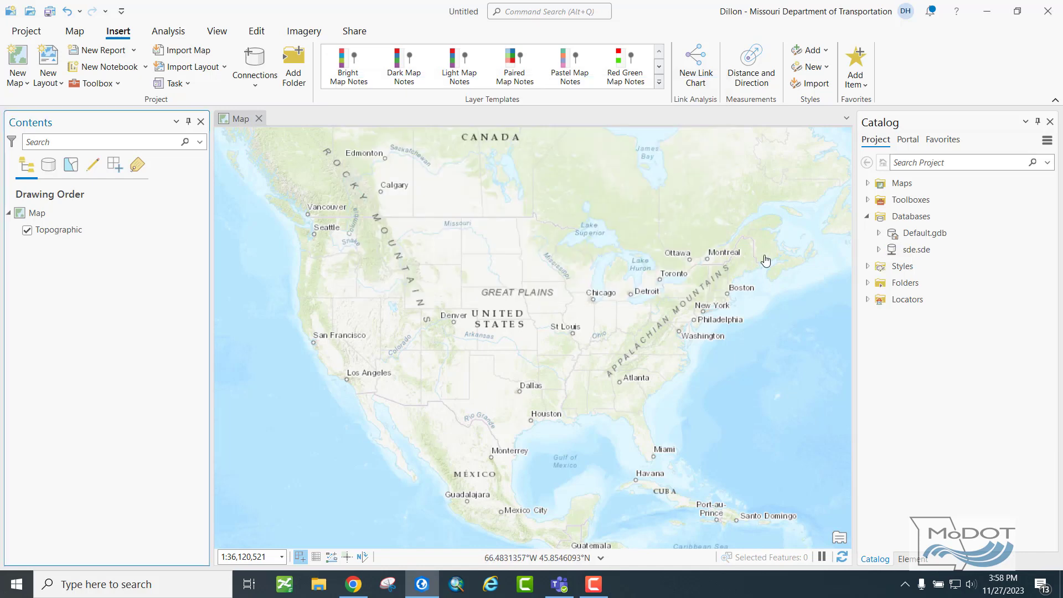
Expand the sde.sde enterprise connection under the project's databases to list its tables and feature classes
{"action": "left_click", "coordinate": [908, 254]}
{"action": "mouse_move", "coordinate": [907, 252]}
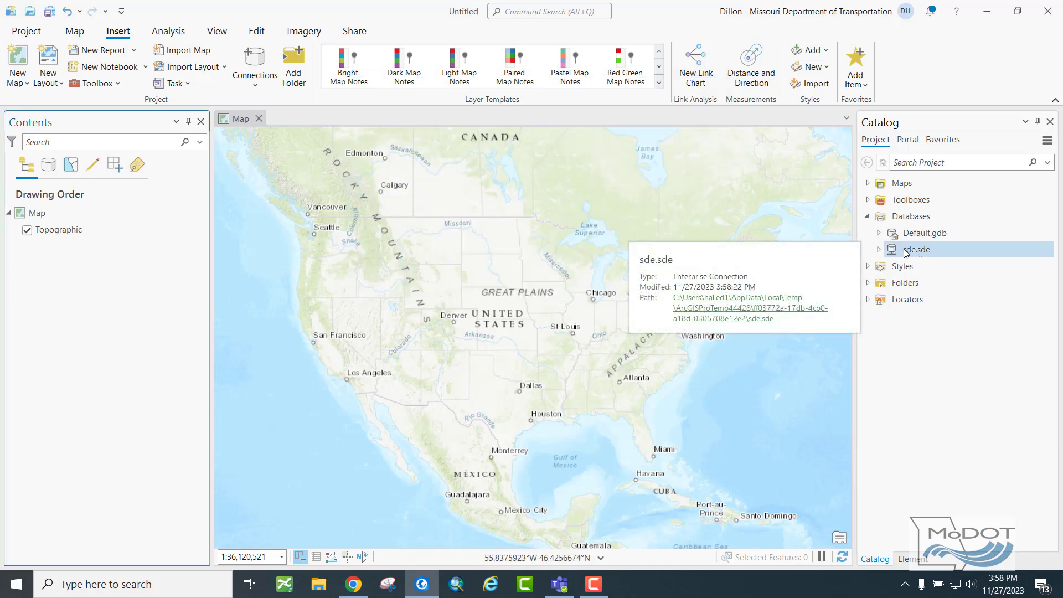
{"action": "left_click", "coordinate": [922, 221]}
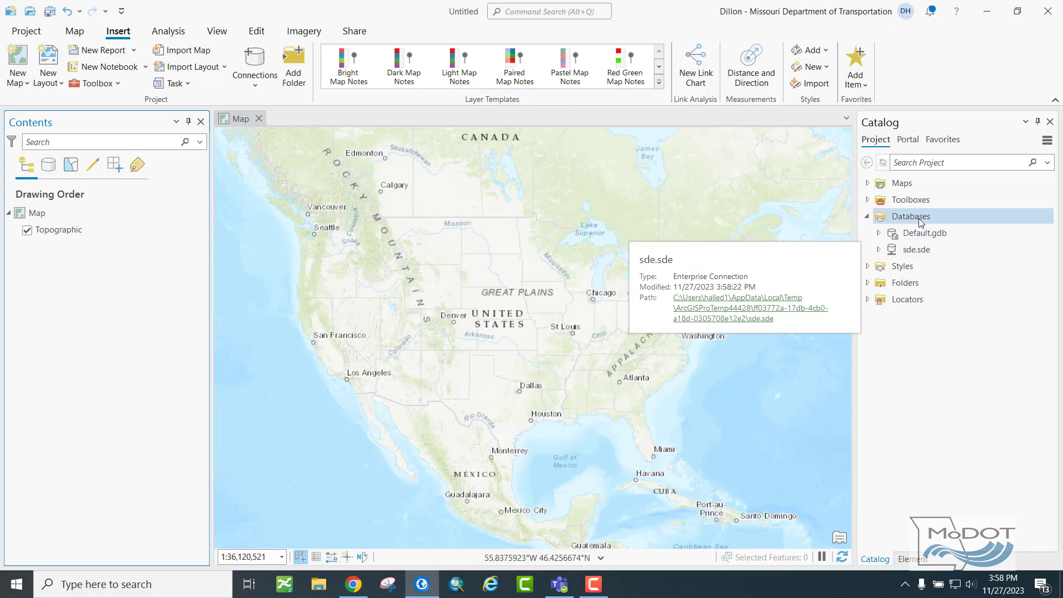
{"action": "left_click", "coordinate": [906, 252]}
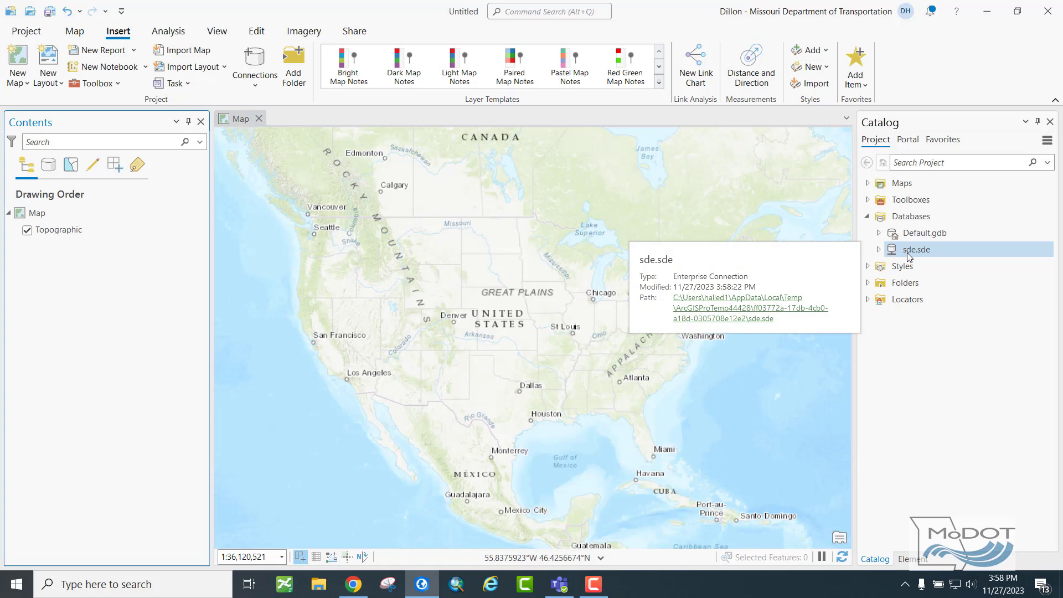
{"action": "left_click", "coordinate": [880, 250]}
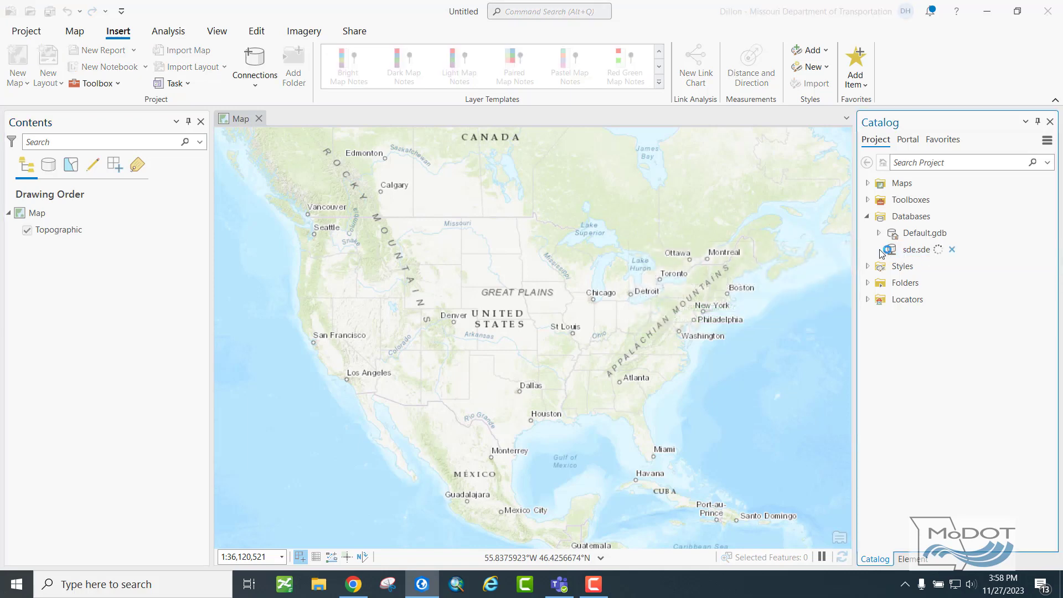
{"action": "mouse_move", "coordinate": [889, 255]}
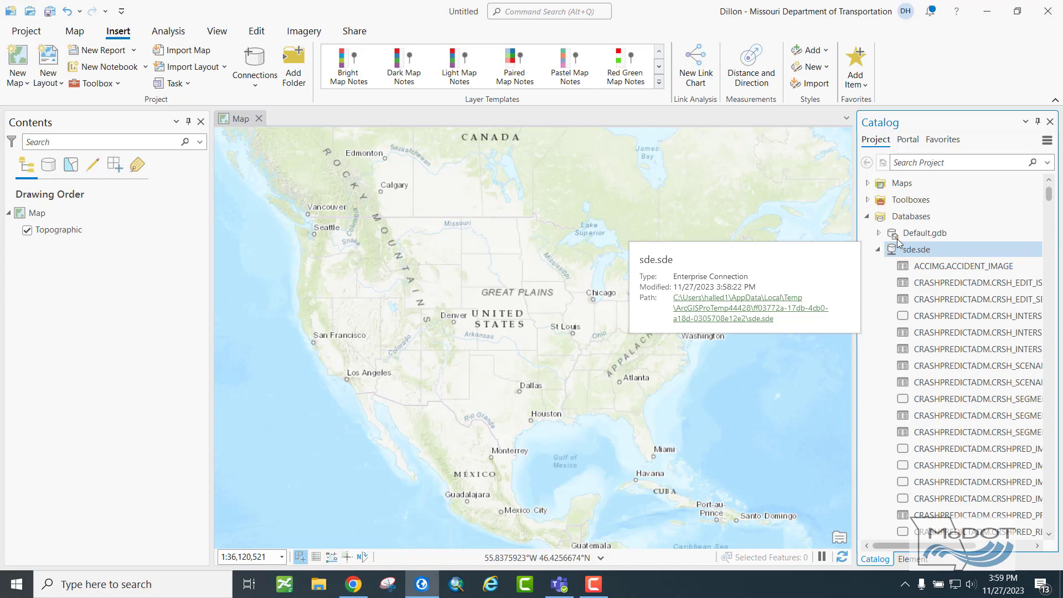
Browse the sde.sde contents, examining the TMS tables and the TMS.UTM point and polygon feature classes
{"action": "left_click_drag", "start_coordinate": [1051, 199], "coordinate": [1050, 229]}
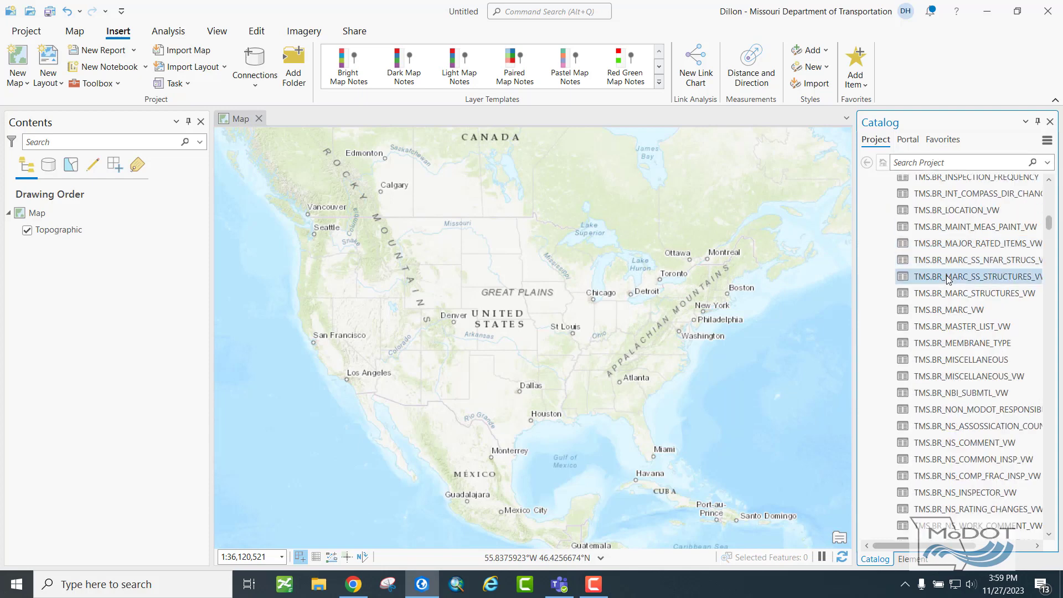
{"action": "mouse_move", "coordinate": [905, 294]}
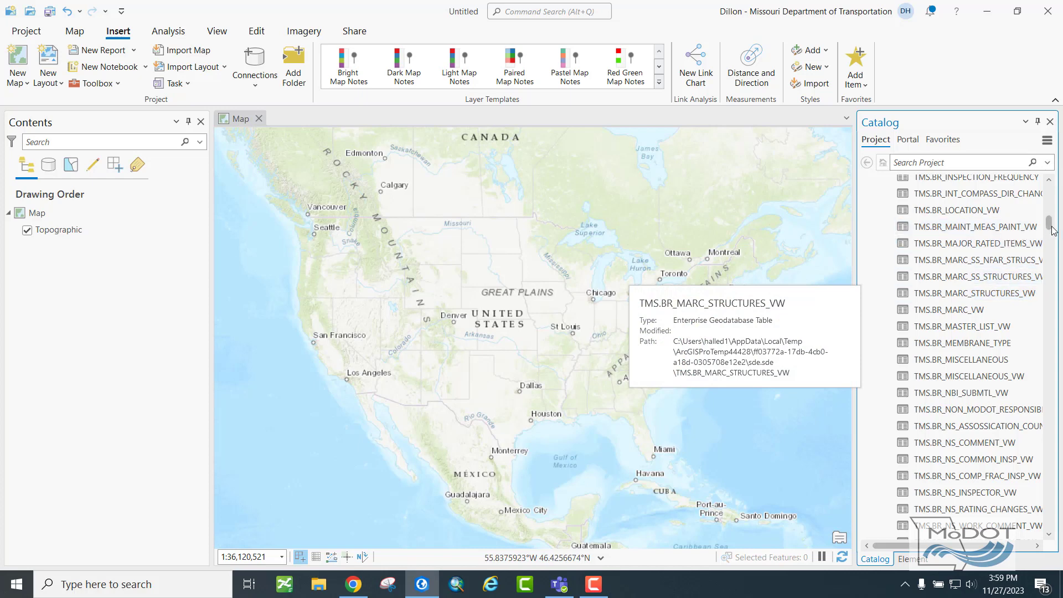
{"action": "left_click_drag", "start_coordinate": [1049, 229], "coordinate": [1050, 191]}
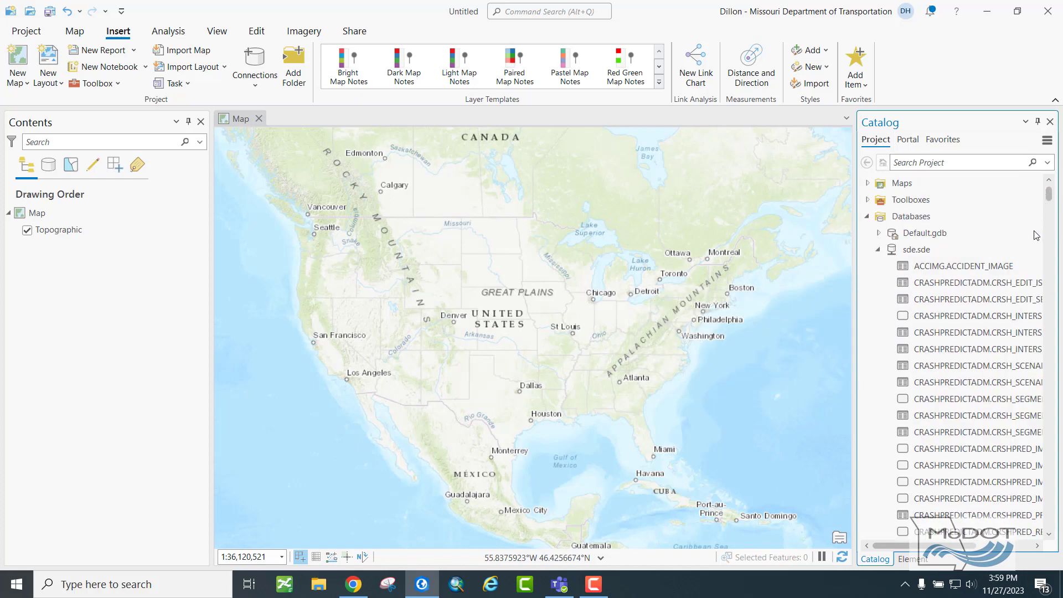
{"action": "mouse_move", "coordinate": [1036, 269]}
{"action": "left_click_drag", "start_coordinate": [1048, 200], "coordinate": [1056, 515]}
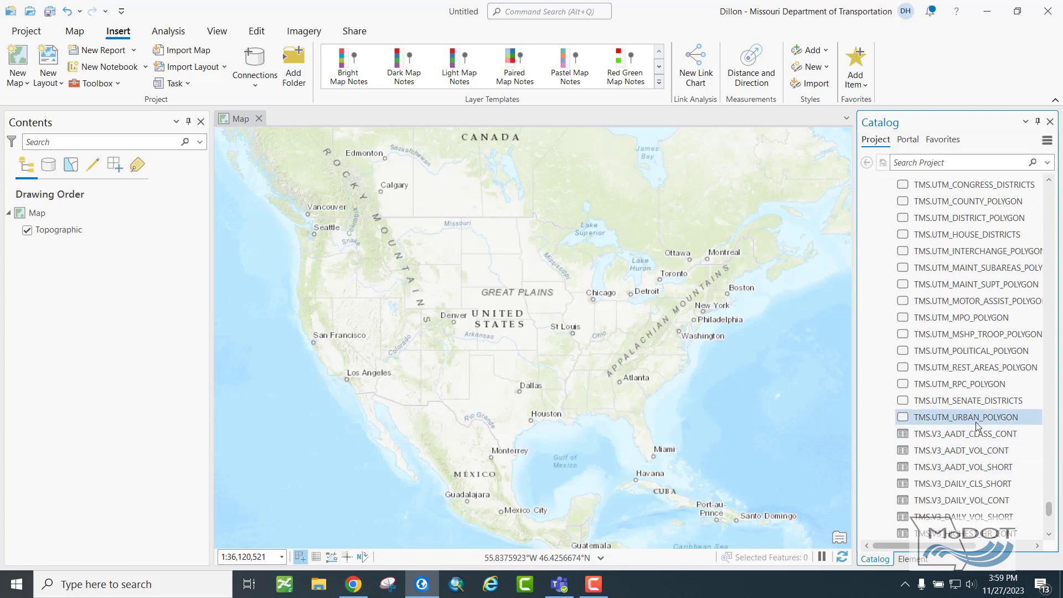
{"action": "scroll", "coordinate": [964, 410], "scroll_direction": "up", "scroll_amount": 2}
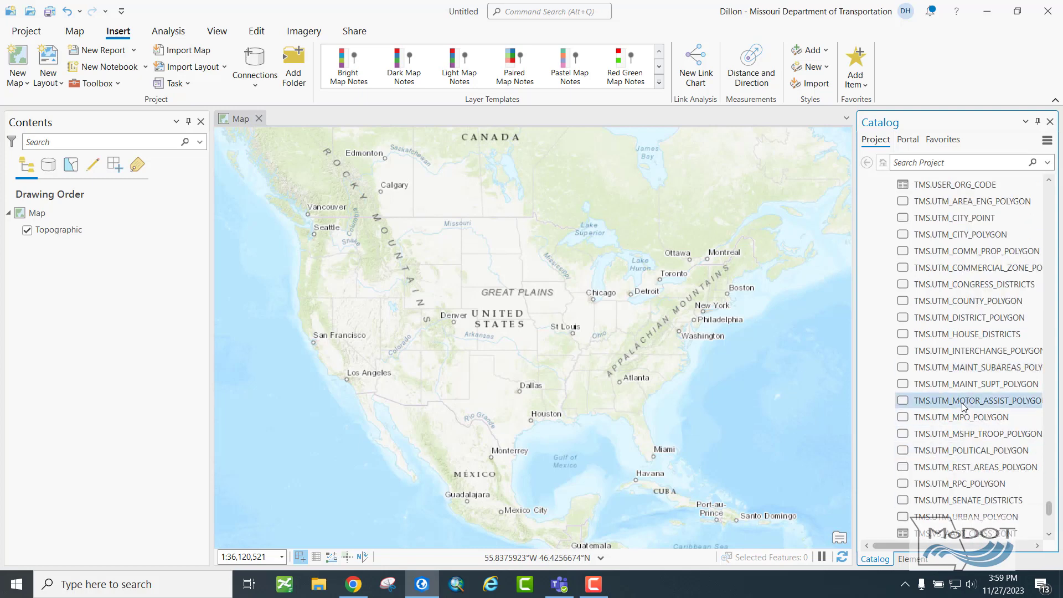
{"action": "mouse_move", "coordinate": [958, 406]}
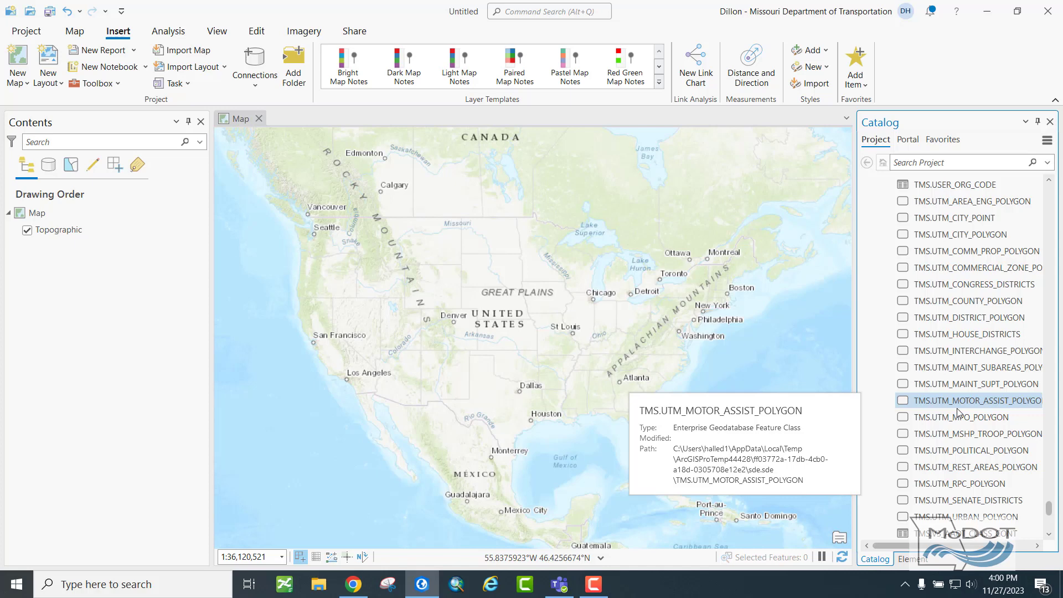
{"action": "mouse_move", "coordinate": [960, 219]}
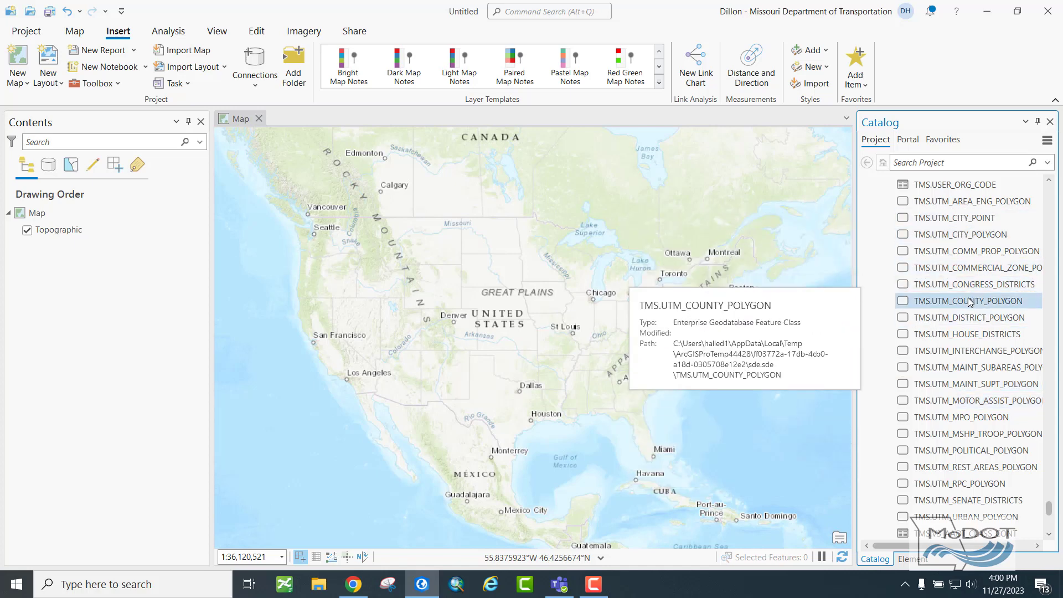
{"action": "mouse_move", "coordinate": [972, 334]}
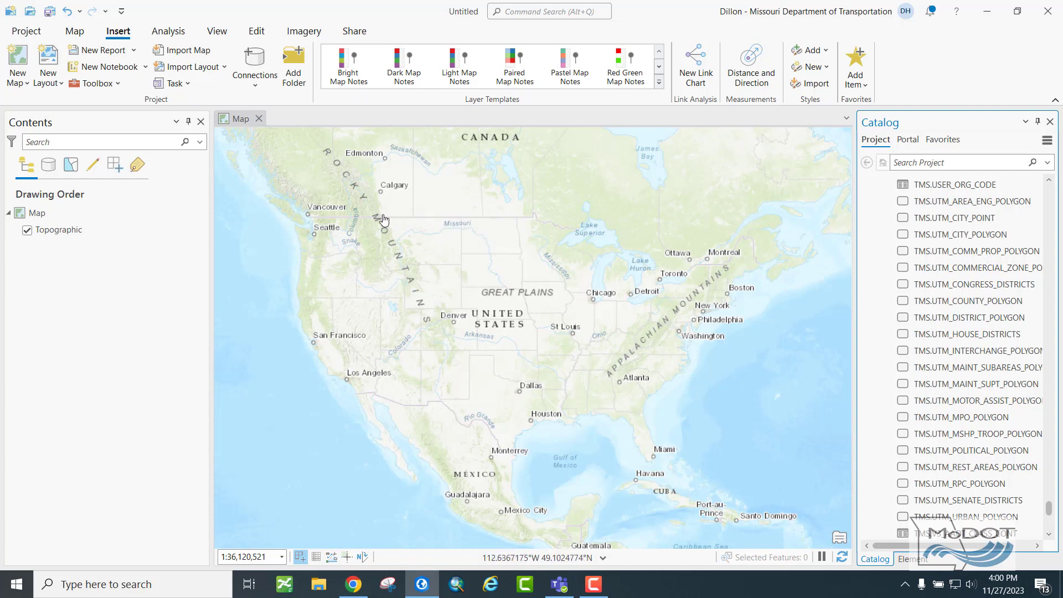
Set the map's XY coordinate system to NAD 1983 (2011) UTM Zone 15N in the map properties
{"action": "left_click", "coordinate": [28, 214]}
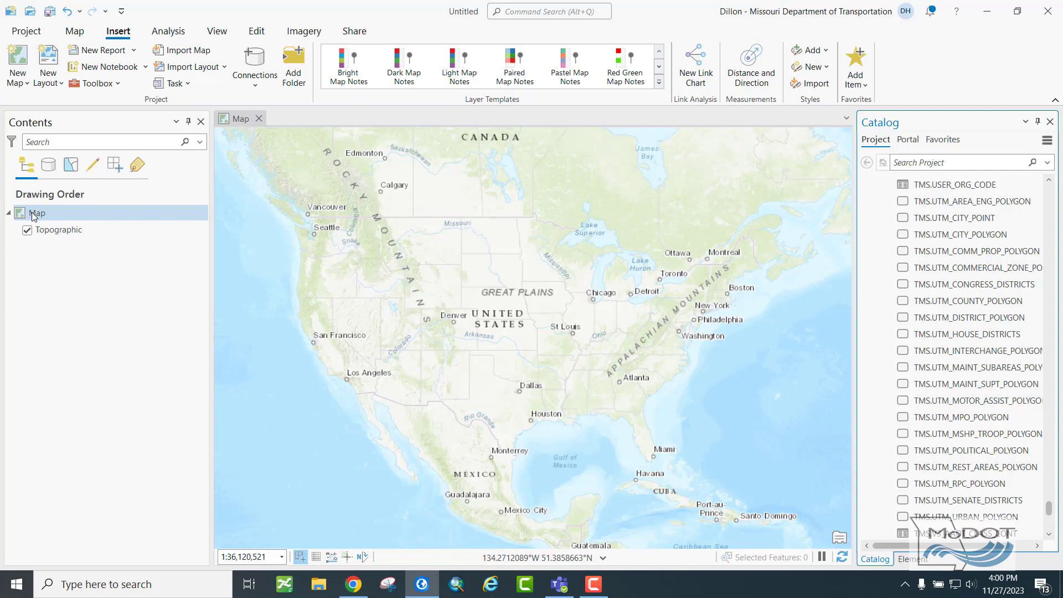
{"action": "right_click", "coordinate": [31, 212]}
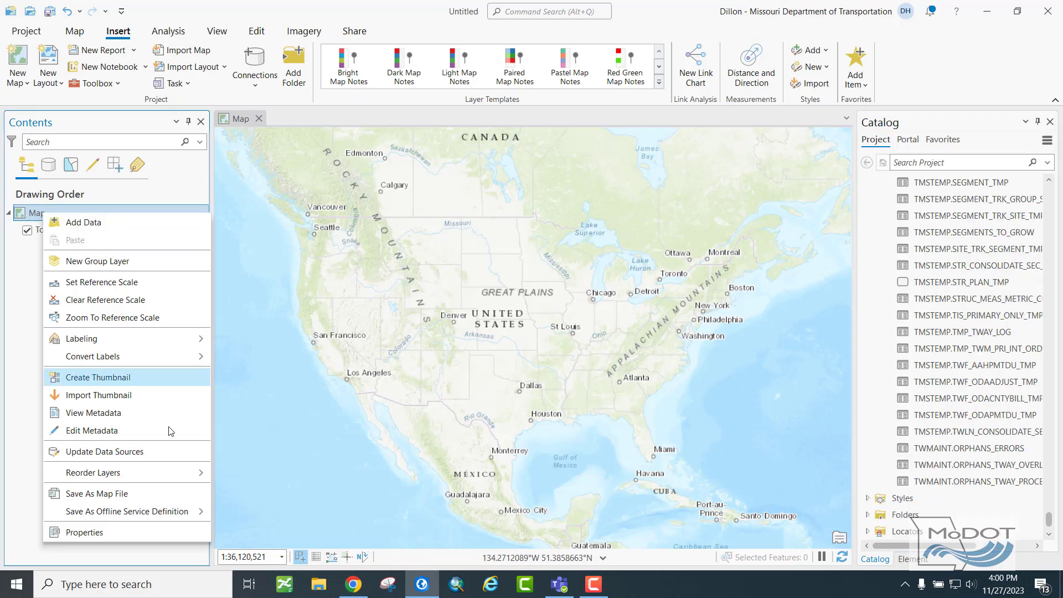
{"action": "left_click", "coordinate": [114, 533]}
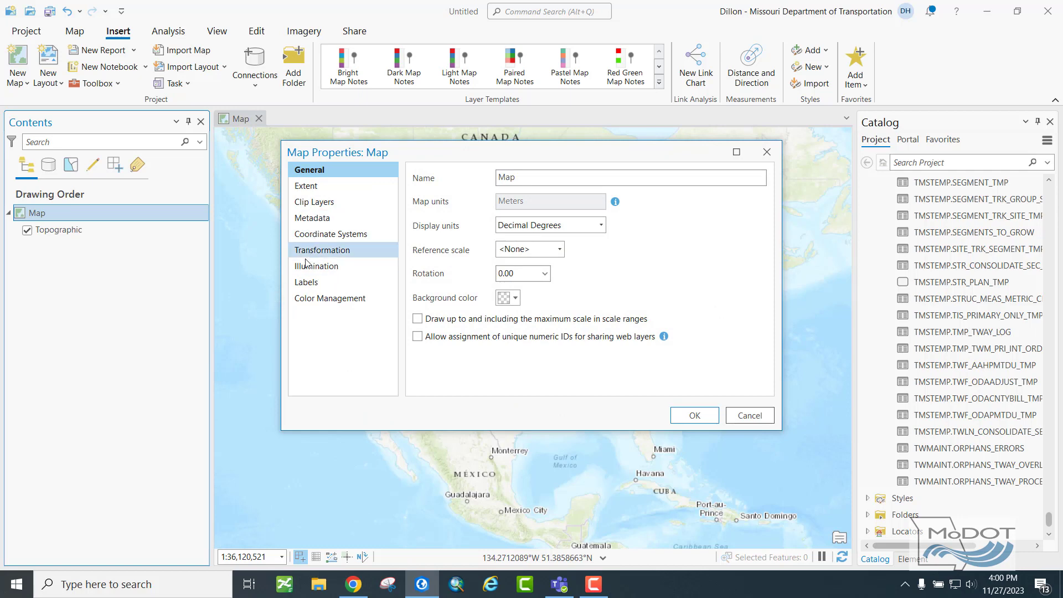
{"action": "left_click", "coordinate": [317, 235]}
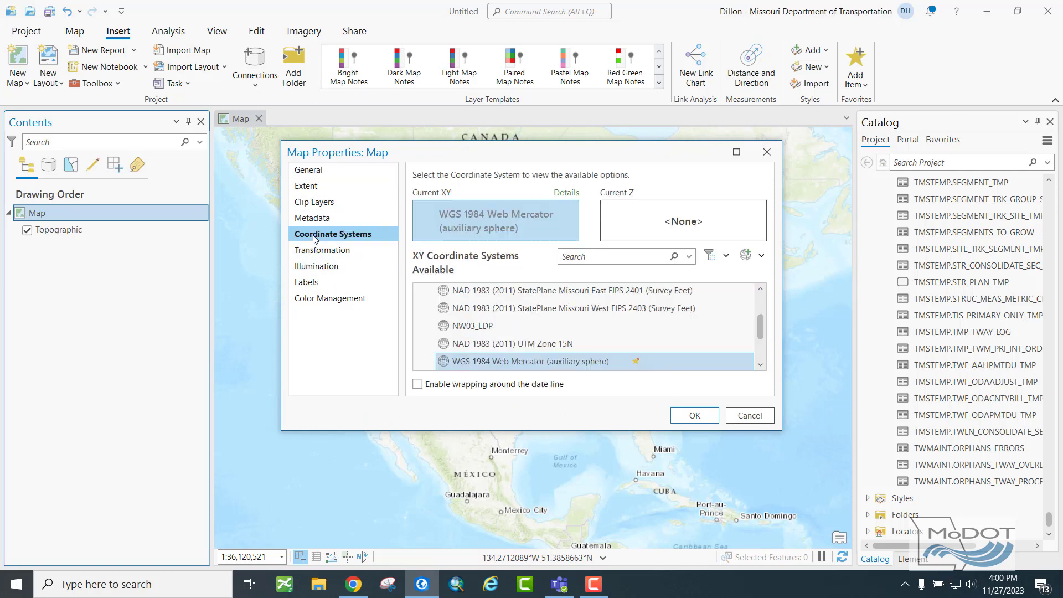
{"action": "left_click", "coordinate": [503, 344]}
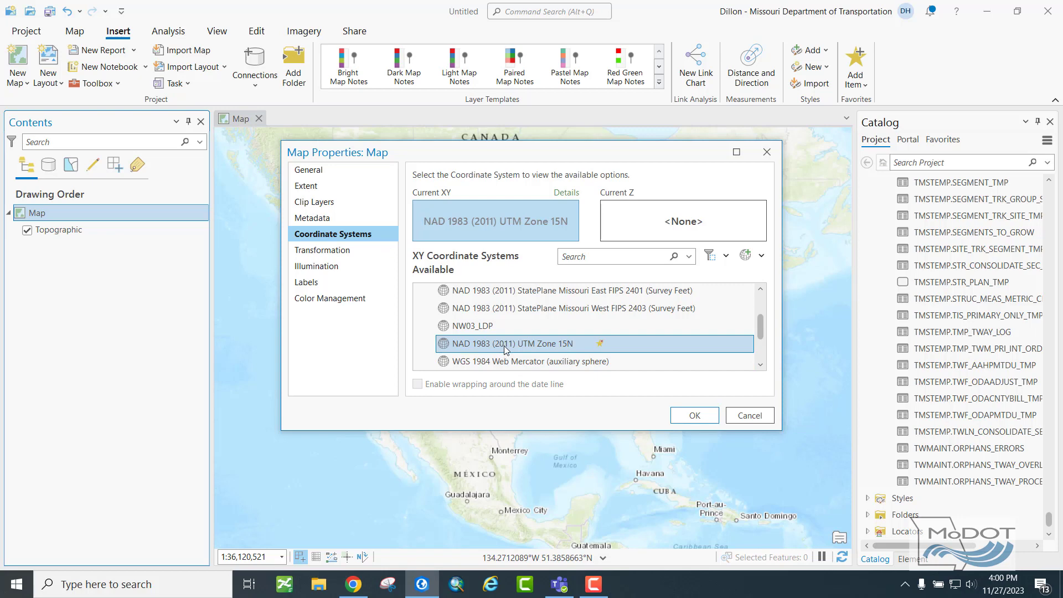
{"action": "scroll", "coordinate": [504, 349], "scroll_direction": "up", "scroll_amount": 2}
{"action": "scroll", "coordinate": [504, 350], "scroll_direction": "down", "scroll_amount": 4}
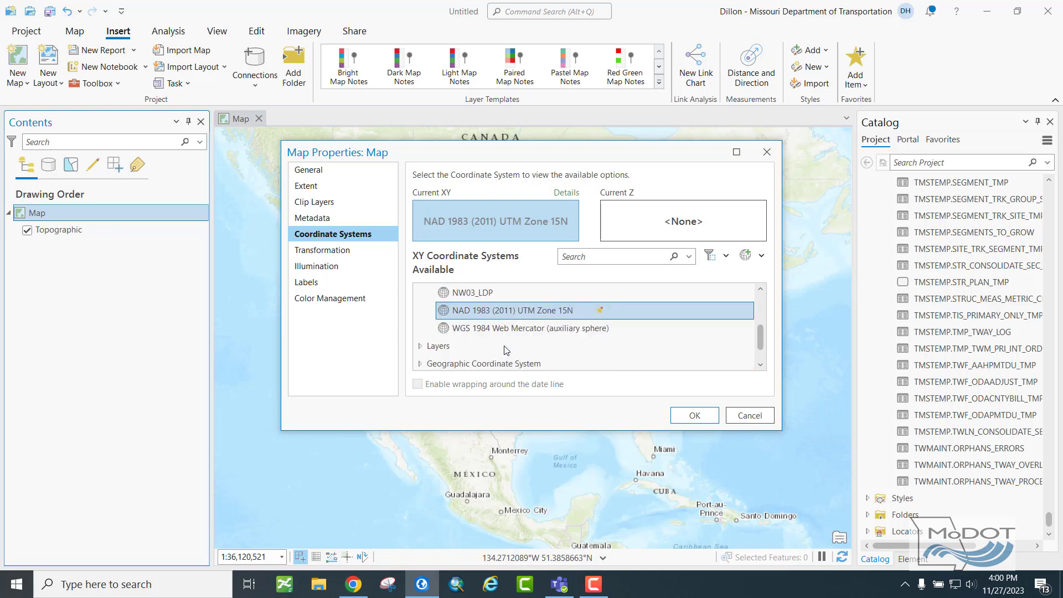
{"action": "scroll", "coordinate": [505, 350], "scroll_direction": "down", "scroll_amount": 1}
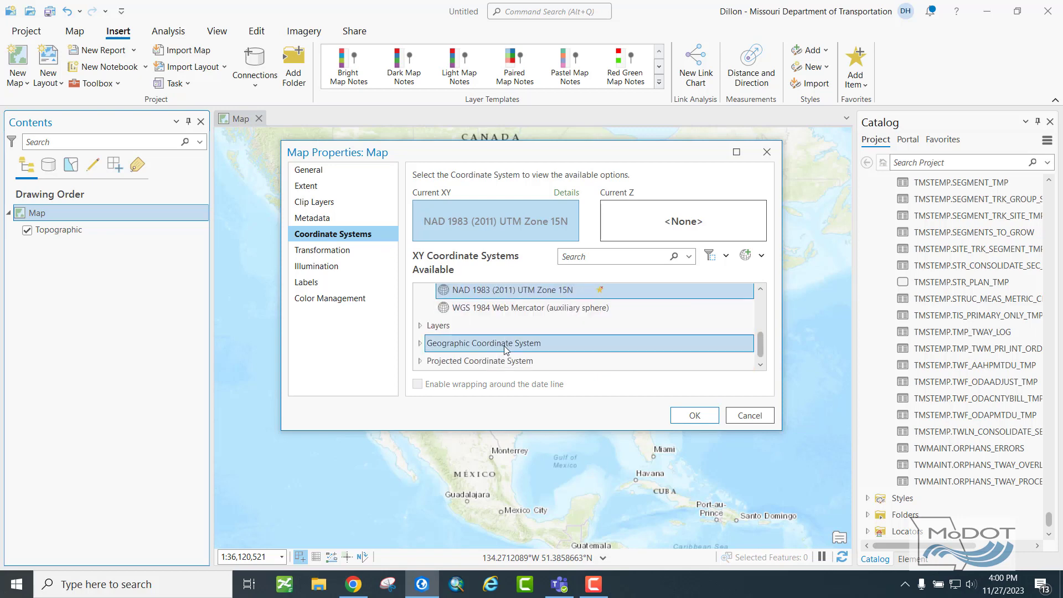
{"action": "left_click", "coordinate": [685, 417]}
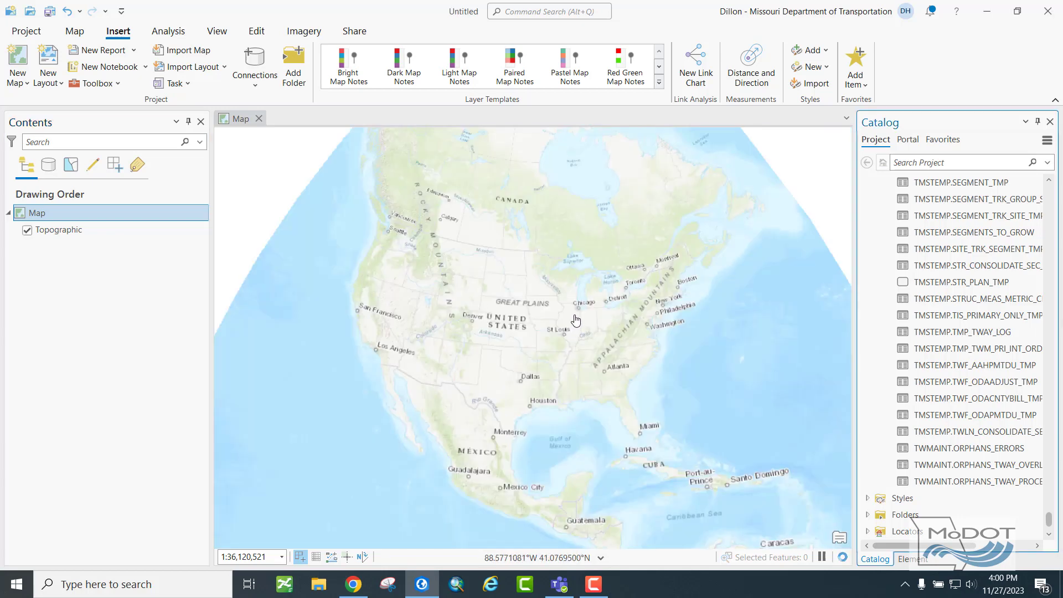
Add the TMS.UTM_CITY_POINT feature class to the map, inspect its points over Missouri, and turn the layer off
{"action": "scroll", "coordinate": [942, 351], "scroll_direction": "up", "scroll_amount": 5}
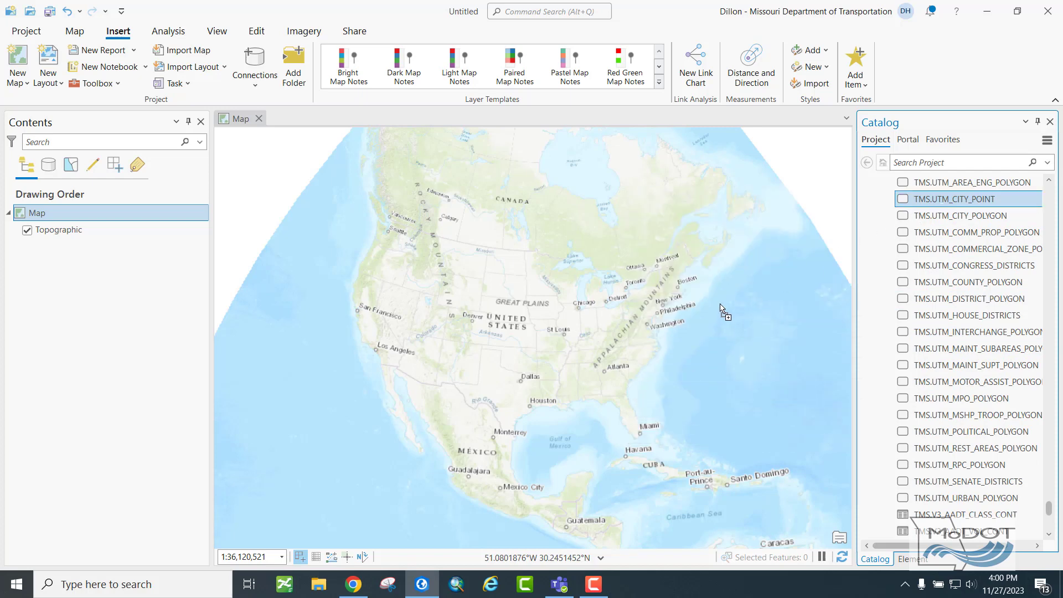
{"action": "left_click_drag", "start_coordinate": [723, 310], "coordinate": [720, 312]}
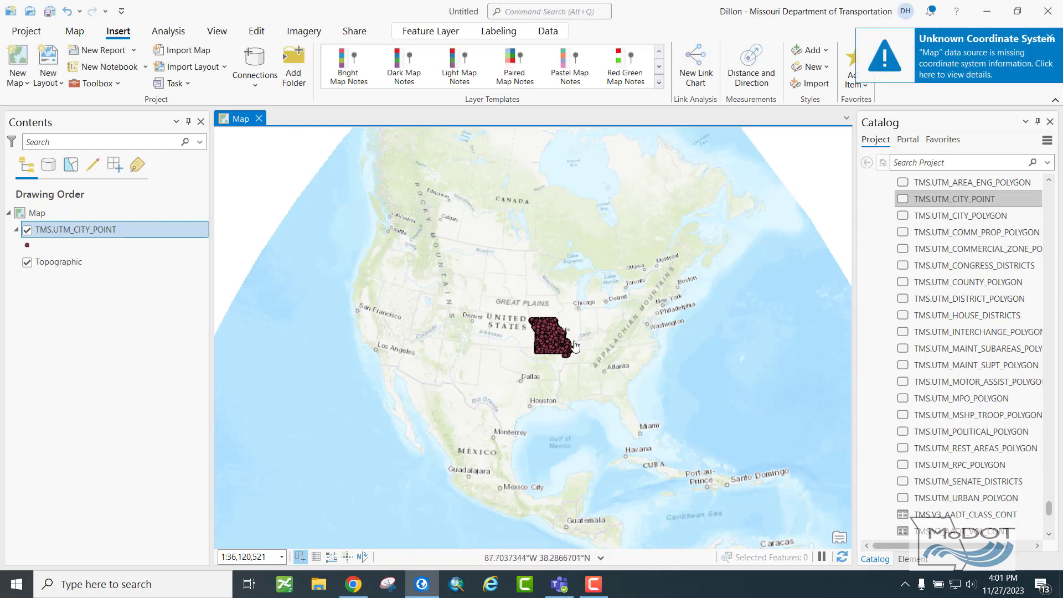
{"action": "scroll", "coordinate": [576, 346], "scroll_direction": "up", "scroll_amount": 4}
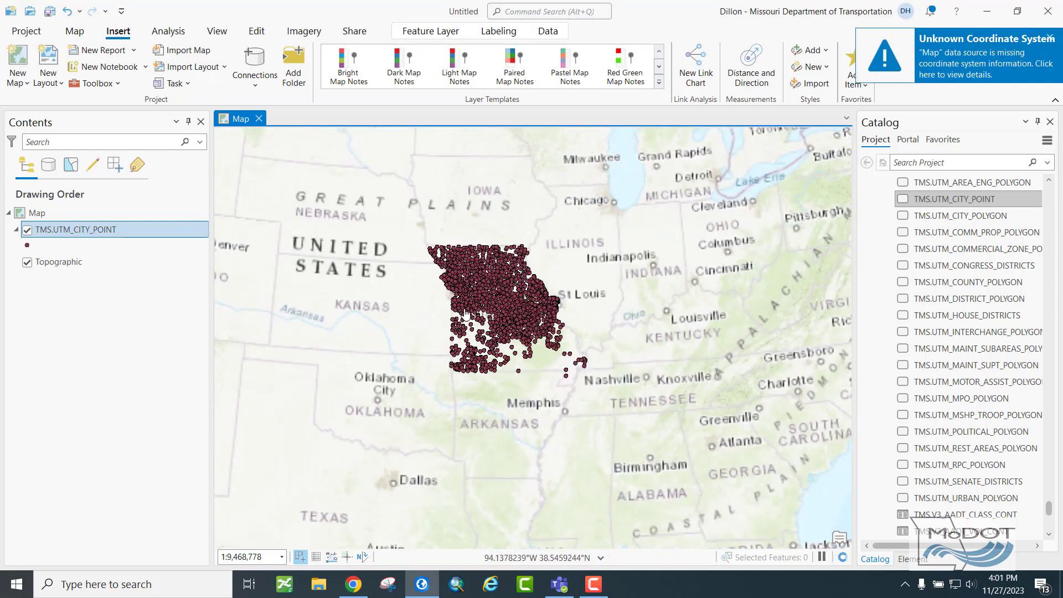
{"action": "scroll", "coordinate": [468, 305], "scroll_direction": "up", "scroll_amount": 3}
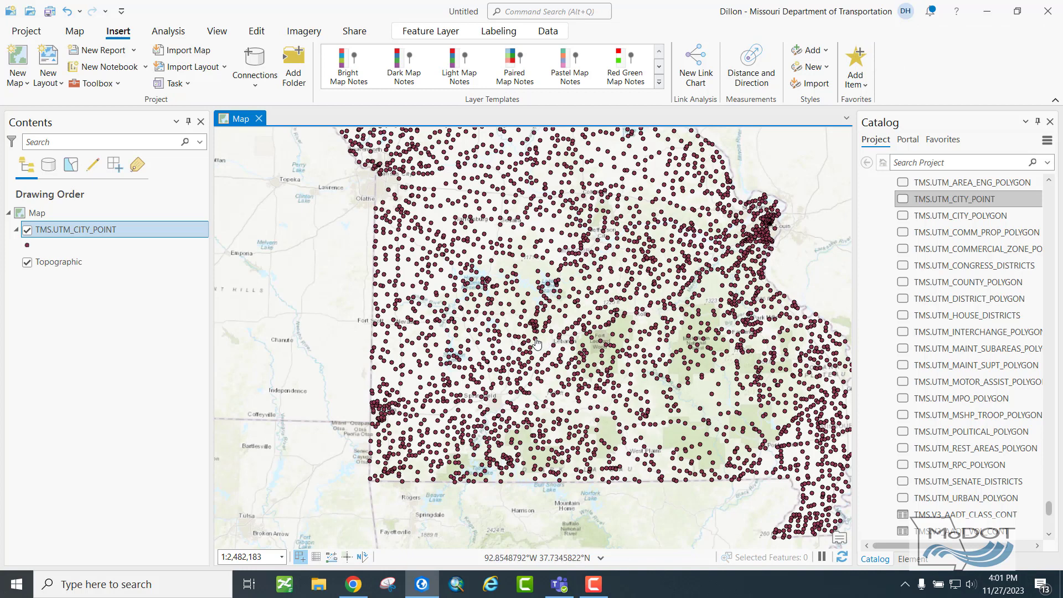
{"action": "left_click", "coordinate": [27, 231]}
Add TMSEXTERNAL.MO_LAKES_POLYGON and TMSEXTERNAL.NATIONAL_FOREST_POLYGON to the map, and turn both layers off
{"action": "scroll", "coordinate": [1022, 377], "scroll_direction": "down", "scroll_amount": 2}
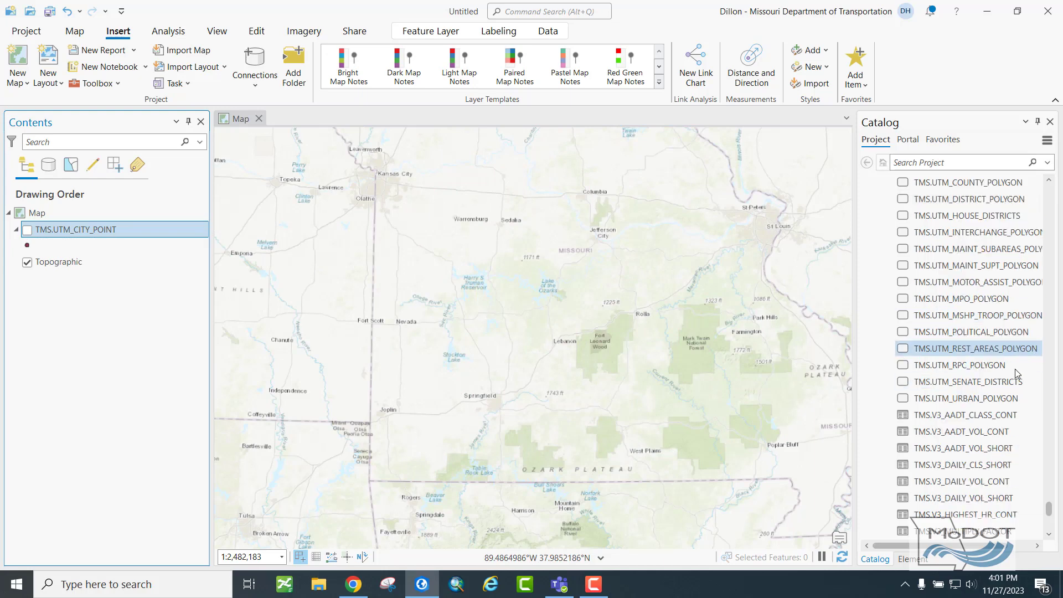
{"action": "scroll", "coordinate": [1015, 369], "scroll_direction": "down", "scroll_amount": 15}
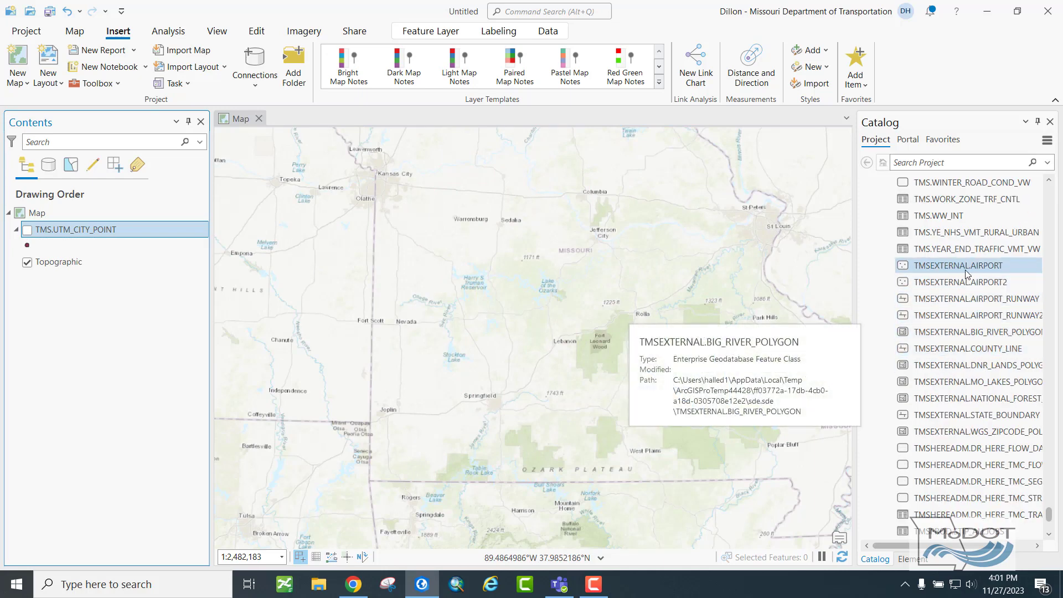
{"action": "mouse_move", "coordinate": [965, 271]}
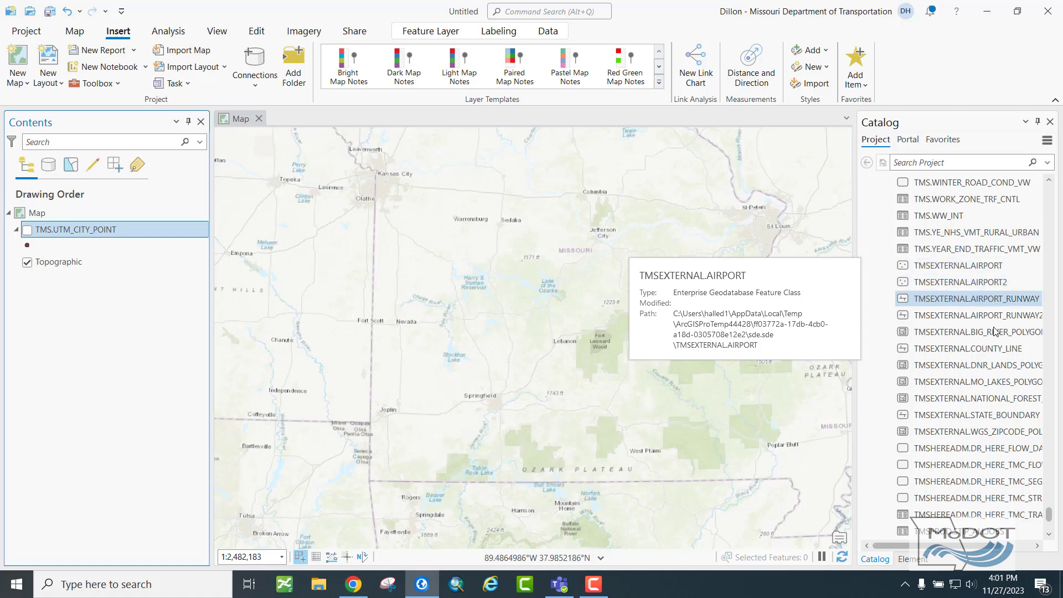
{"action": "left_click_drag", "start_coordinate": [1008, 384], "coordinate": [700, 389]}
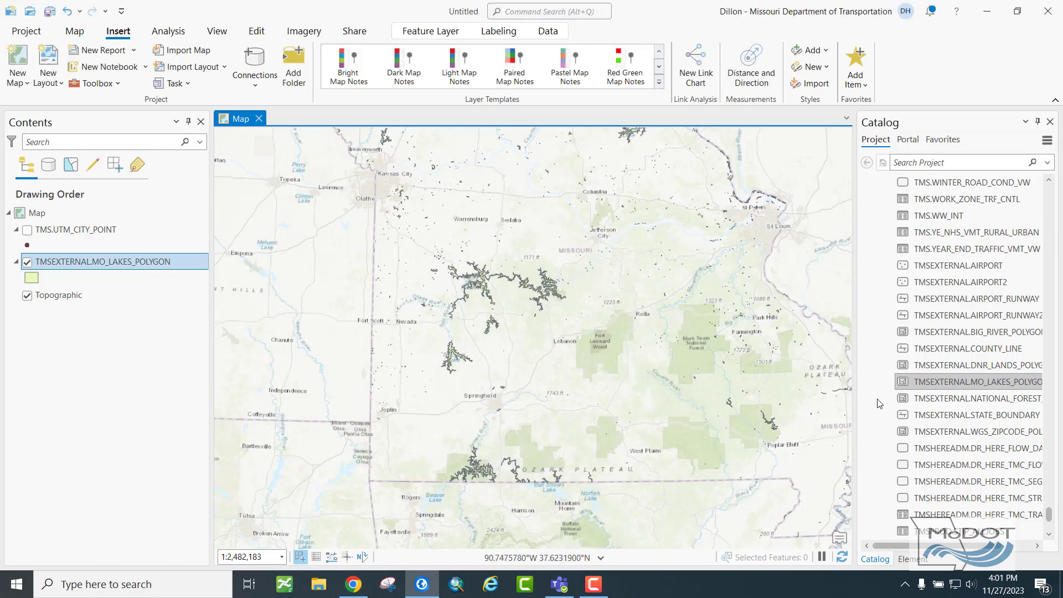
{"action": "left_click_drag", "start_coordinate": [958, 399], "coordinate": [693, 367]}
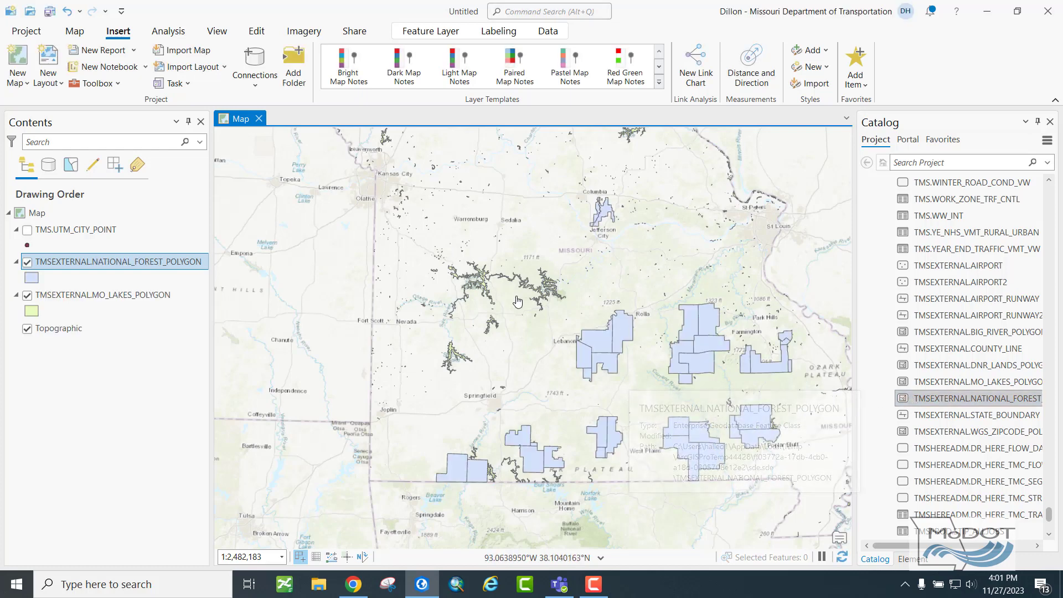
{"action": "left_click", "coordinate": [27, 263]}
{"action": "left_click", "coordinate": [28, 296]}
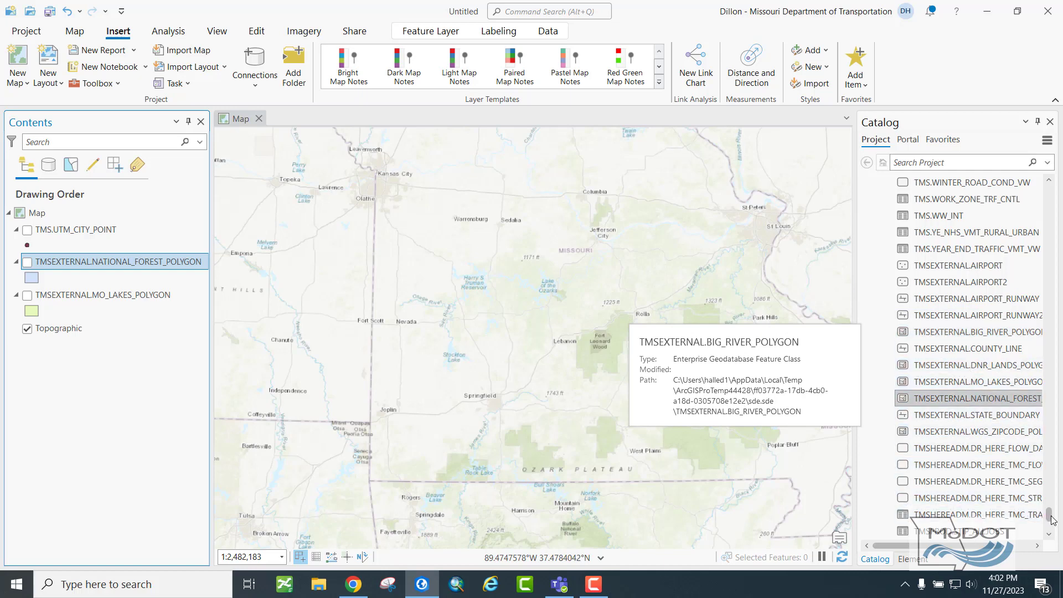
Add the TMS.STATECOV_TWAY feature class to the map and show the data source details in its layer properties
{"action": "left_click_drag", "start_coordinate": [1052, 519], "coordinate": [1049, 409]}
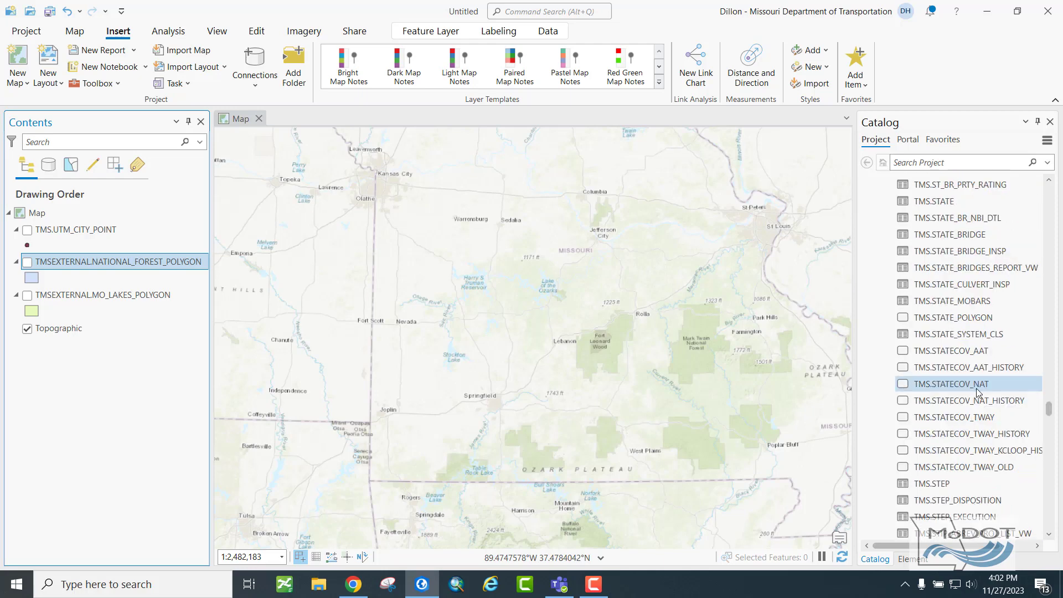
{"action": "left_click_drag", "start_coordinate": [976, 417], "coordinate": [696, 408]}
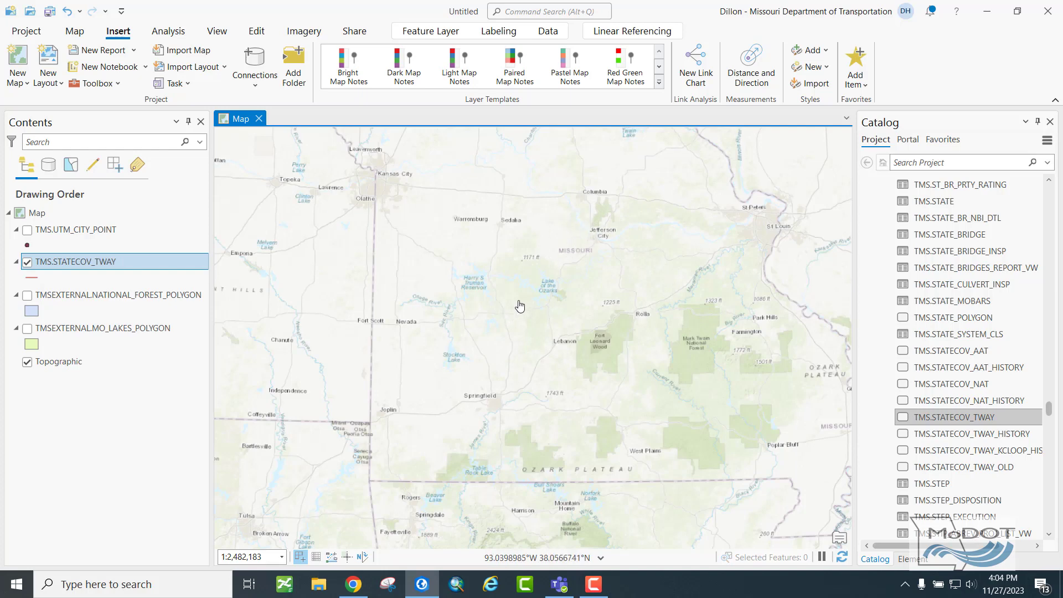
{"action": "right_click", "coordinate": [122, 265]}
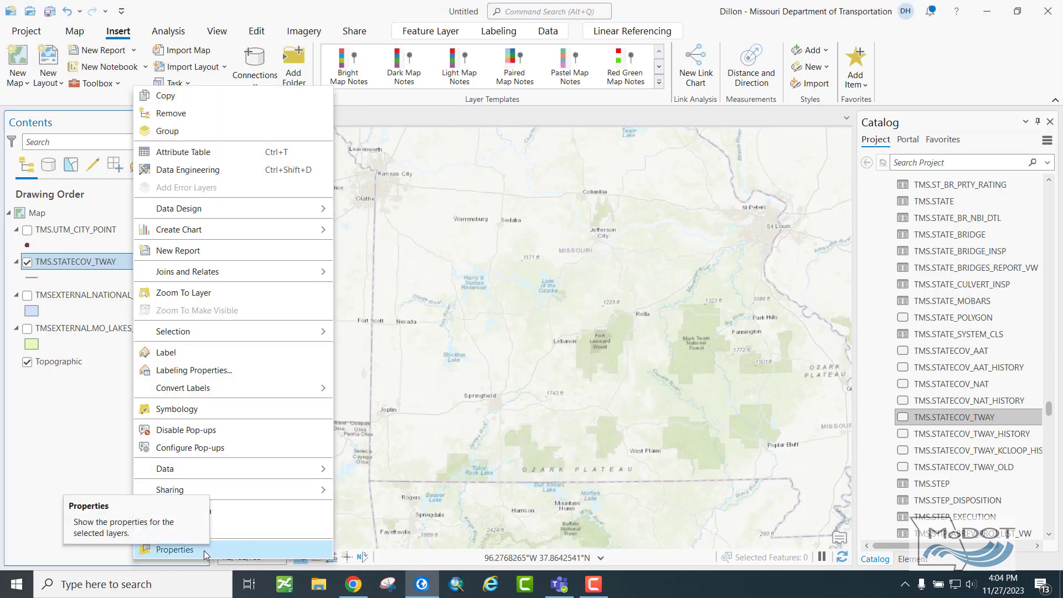
{"action": "left_click", "coordinate": [204, 551]}
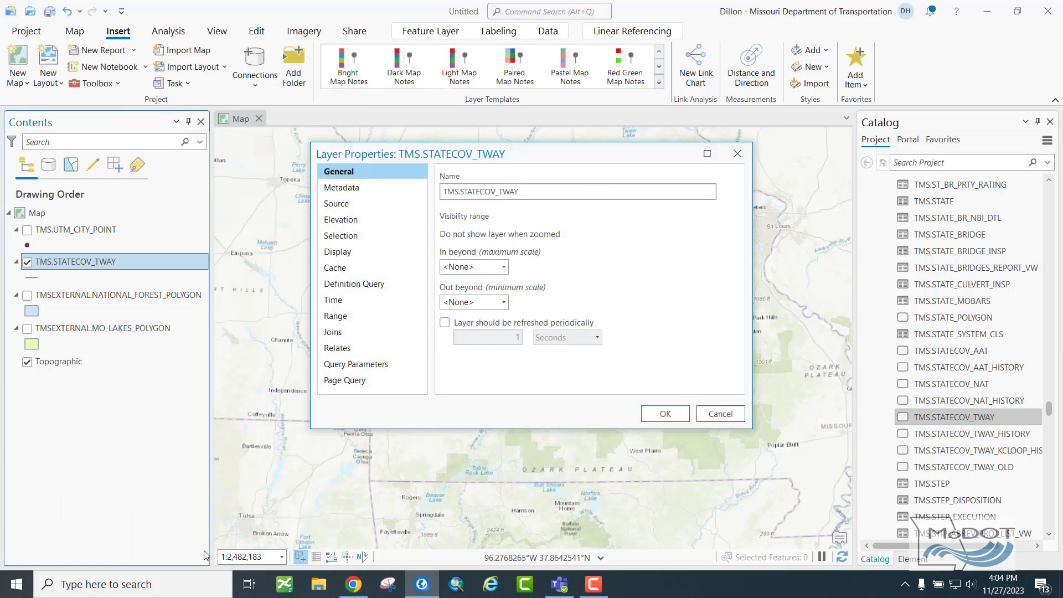
{"action": "left_click", "coordinate": [345, 208]}
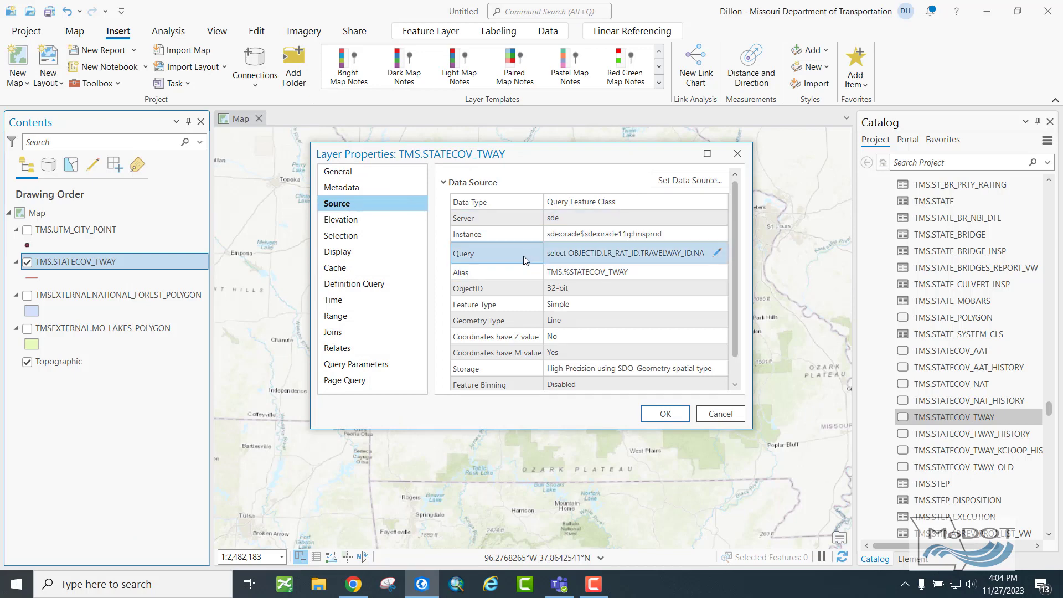
Replace the field list in the TMS.STATECOV_TWAY layer's query with * so it reads "select * from TMS.STATECOV_TWAY", and validate it
{"action": "left_click", "coordinate": [717, 252]}
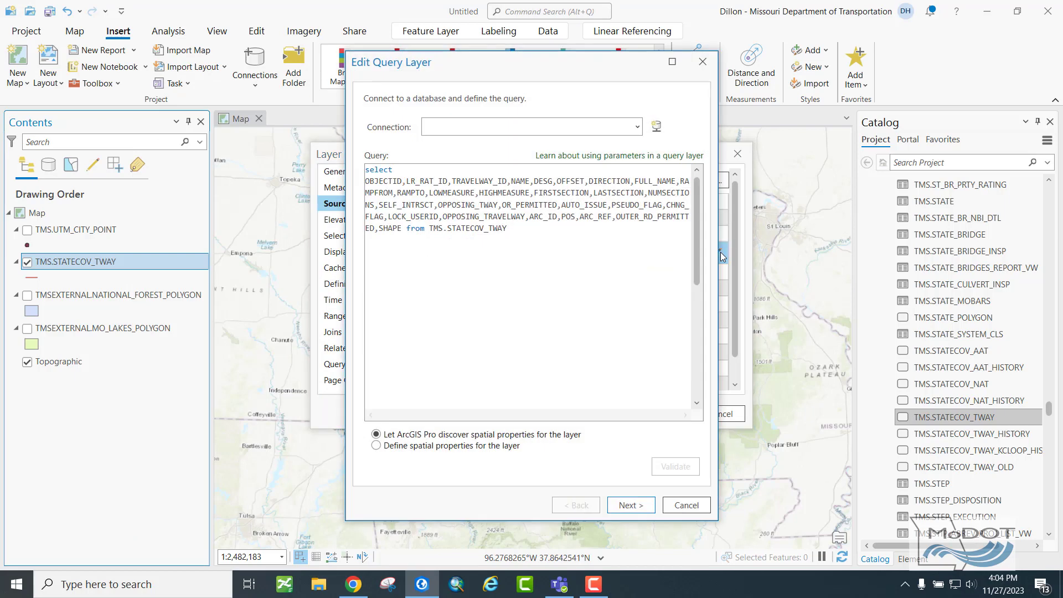
{"action": "left_click", "coordinate": [398, 229], "text": "shift"}
{"action": "left_click_drag", "start_coordinate": [403, 230], "coordinate": [365, 181]}
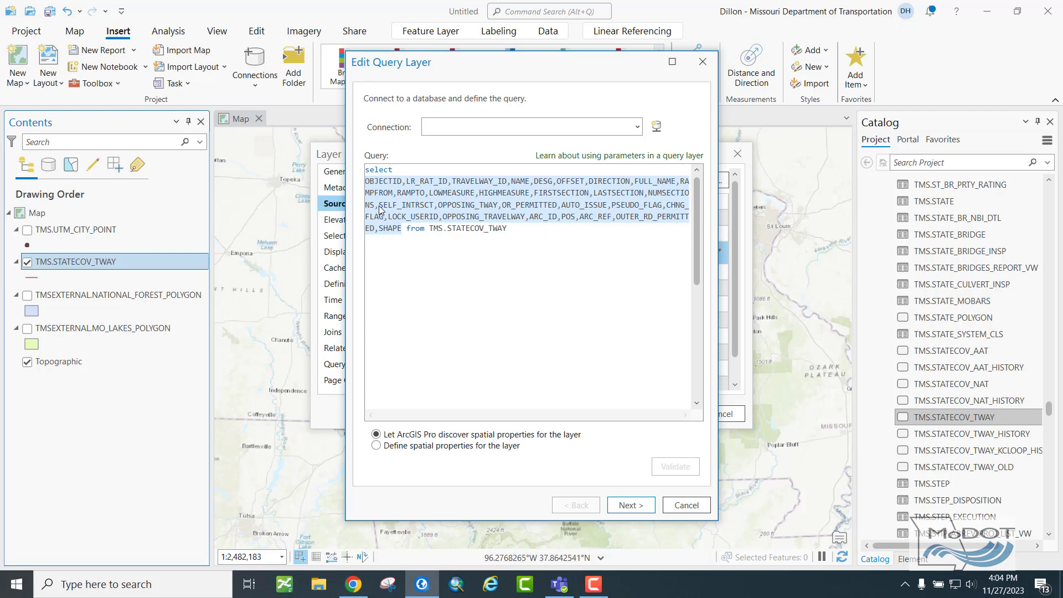
{"action": "type", "text": "*"}
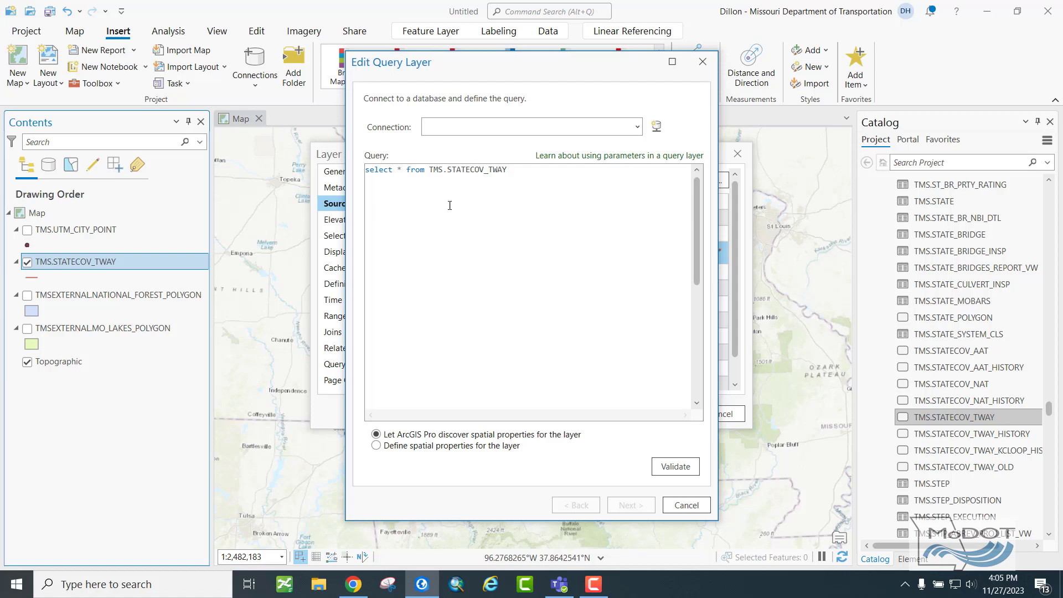
{"action": "left_click", "coordinate": [656, 467]}
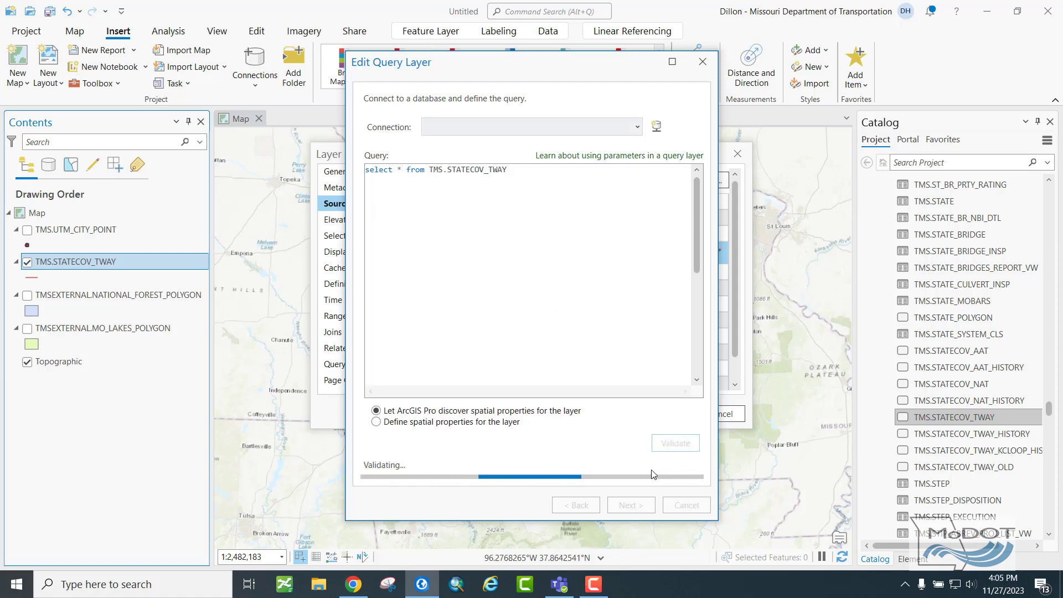
Apply the edited query to the TMS.STATECOV_TWAY layer, keeping the proposed identifier field and spatial properties, and turn the layer off
{"action": "left_click", "coordinate": [630, 505]}
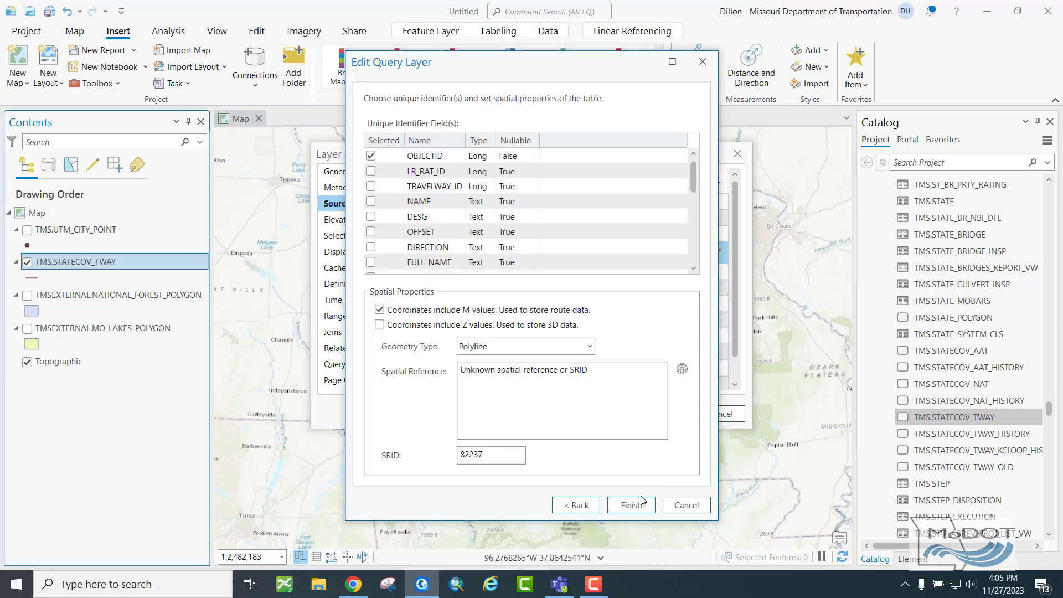
{"action": "left_click", "coordinate": [631, 505]}
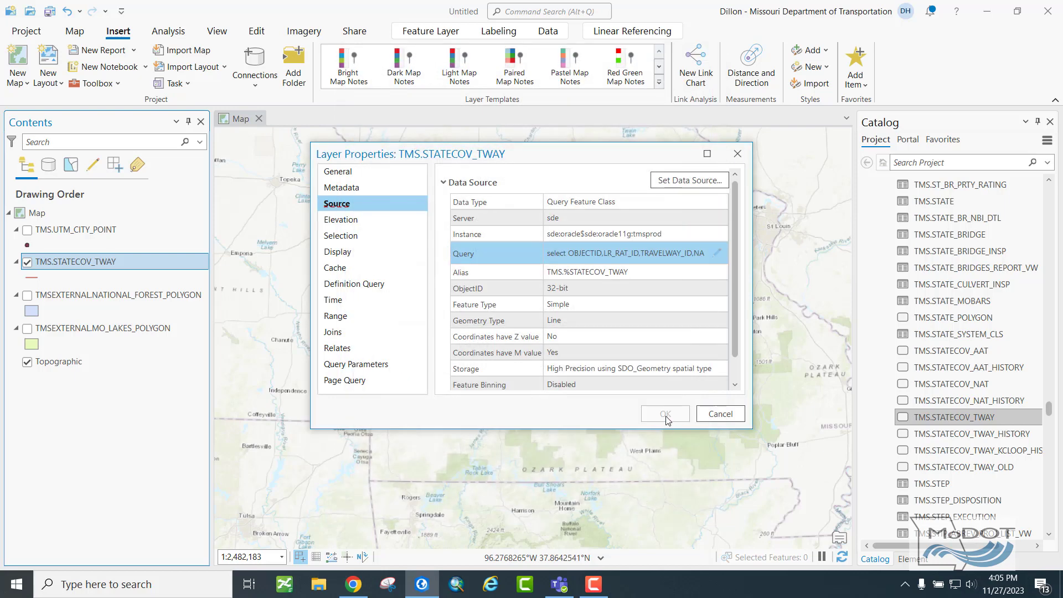
{"action": "left_click", "coordinate": [664, 421]}
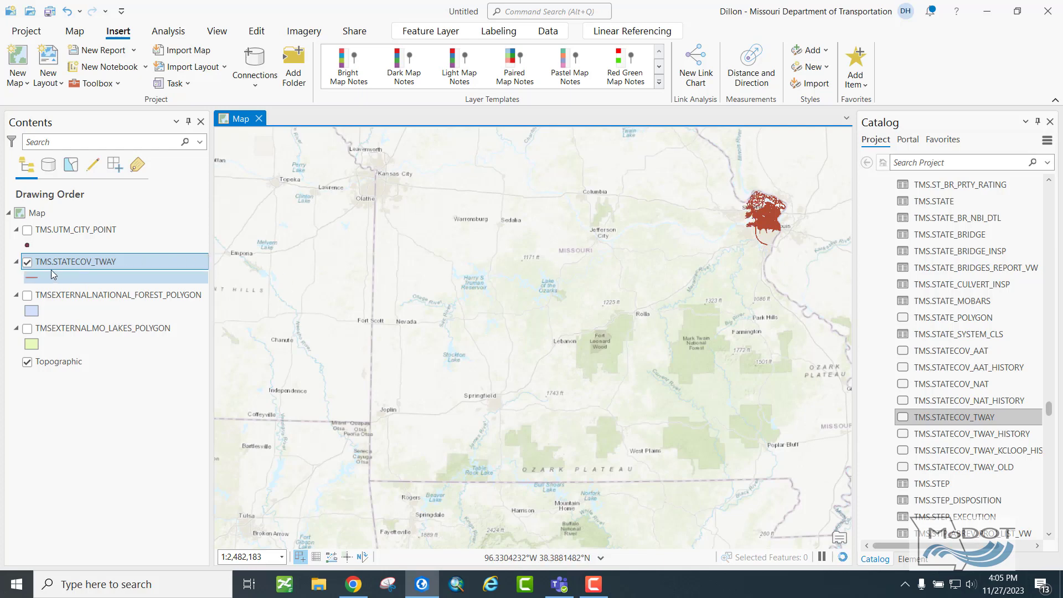
{"action": "left_click", "coordinate": [27, 262]}
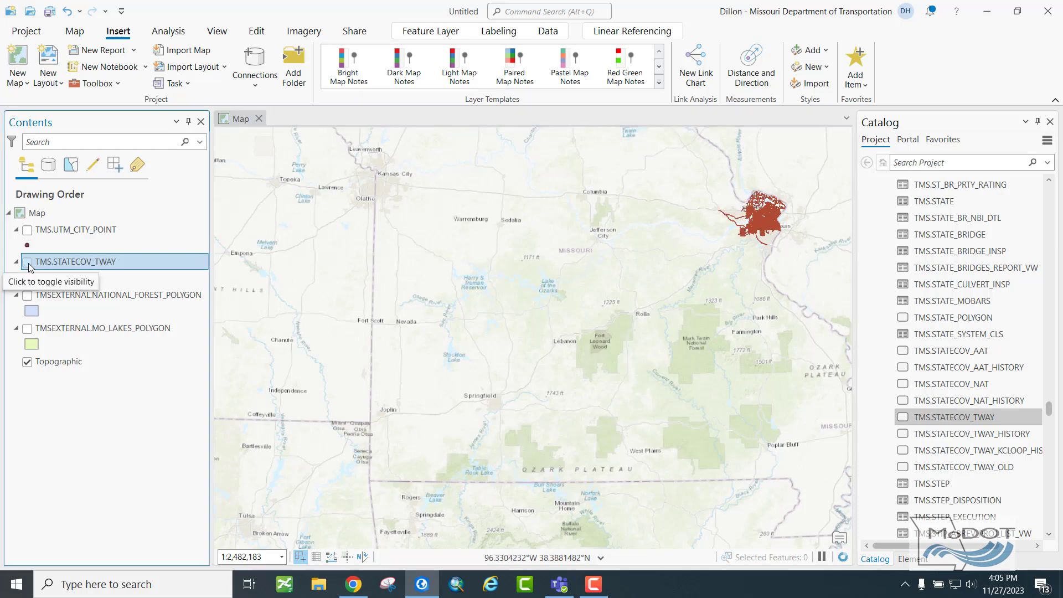